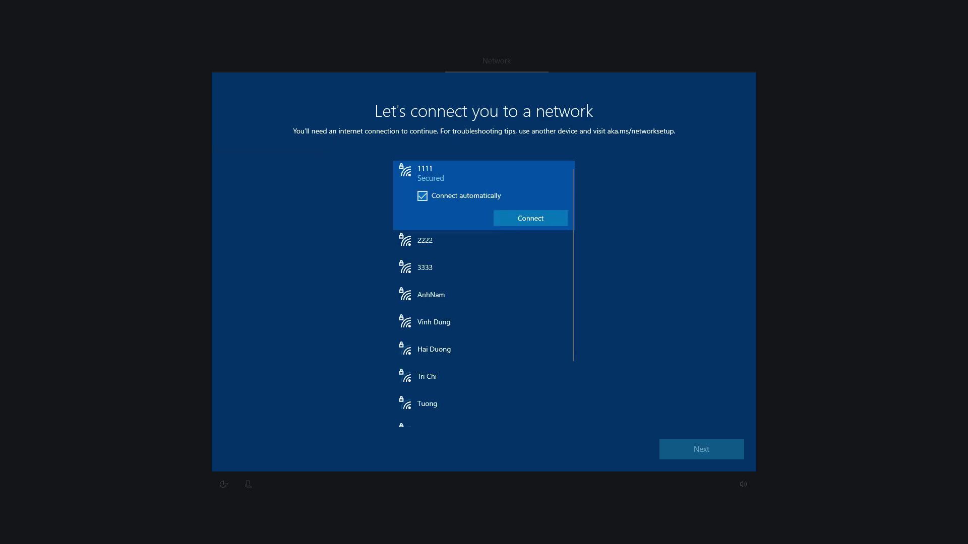
# Connect to the secured Wi‑Fi network 1111 with its security key and continue to account sign-in
pyautogui.press('Return')
pyautogui.write('11111111')
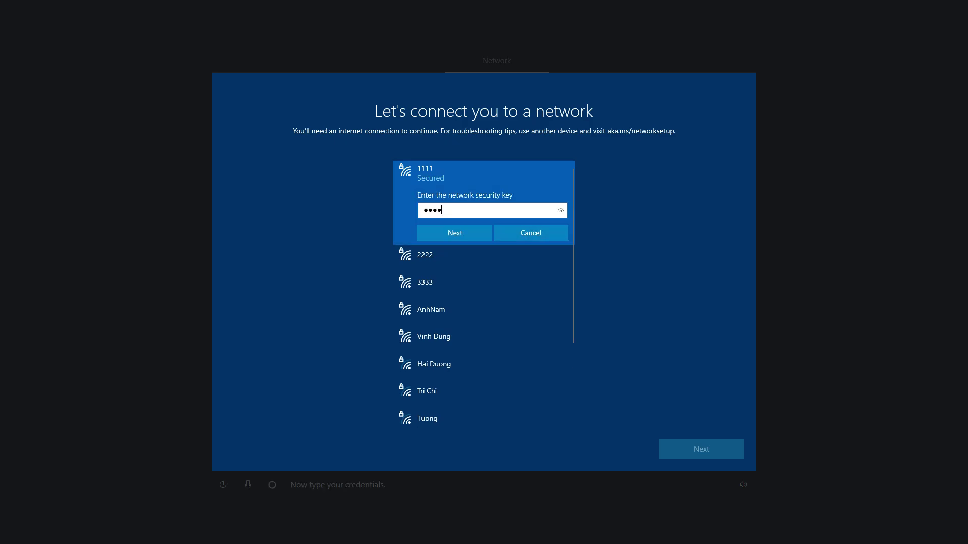
pyautogui.press('Return')
pyautogui.press('Return')
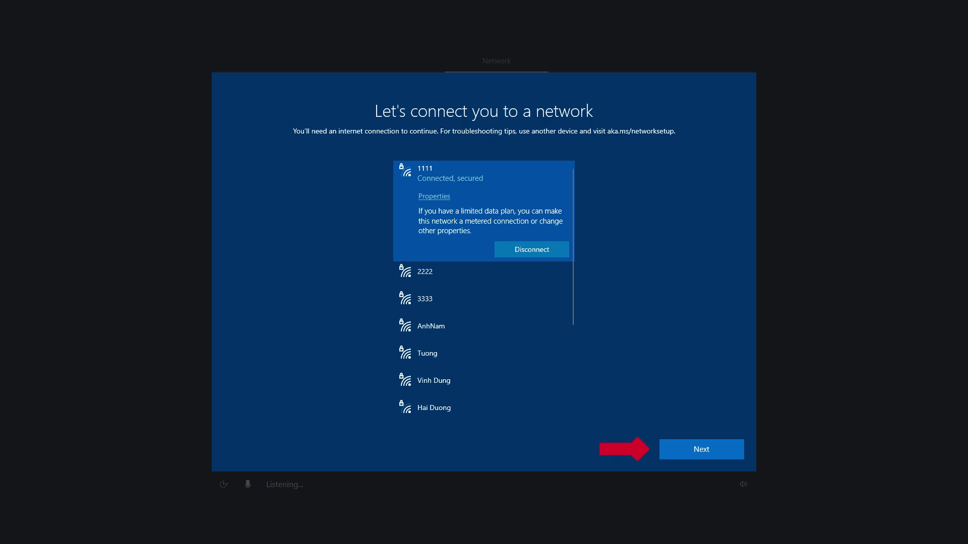
pyautogui.press('Return')
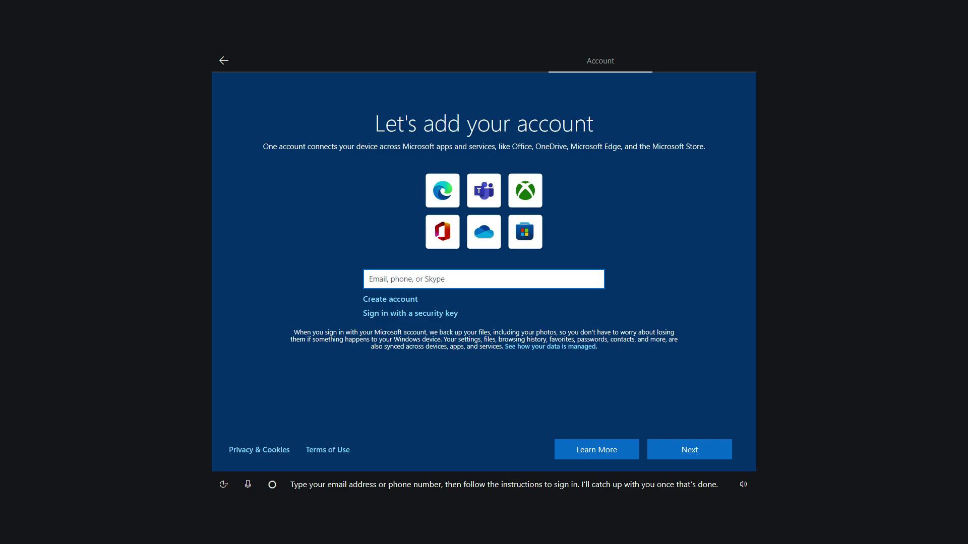
# Try to continue with the Email, phone, or Skype field left empty
pyautogui.press('Return')
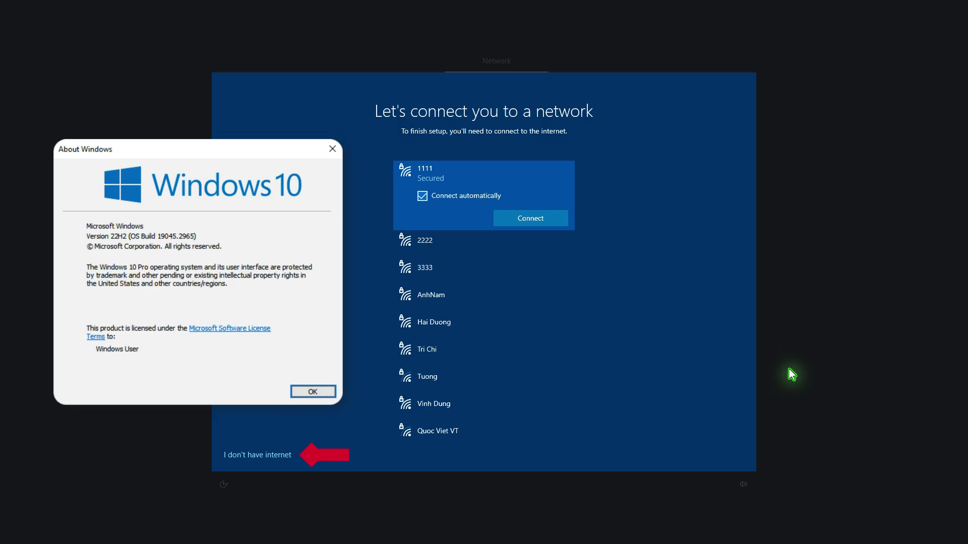
# Use limited offline setup to create passwordless local account 'admin', then open the System About page
pyautogui.click(282, 456)
pyautogui.click(283, 449)
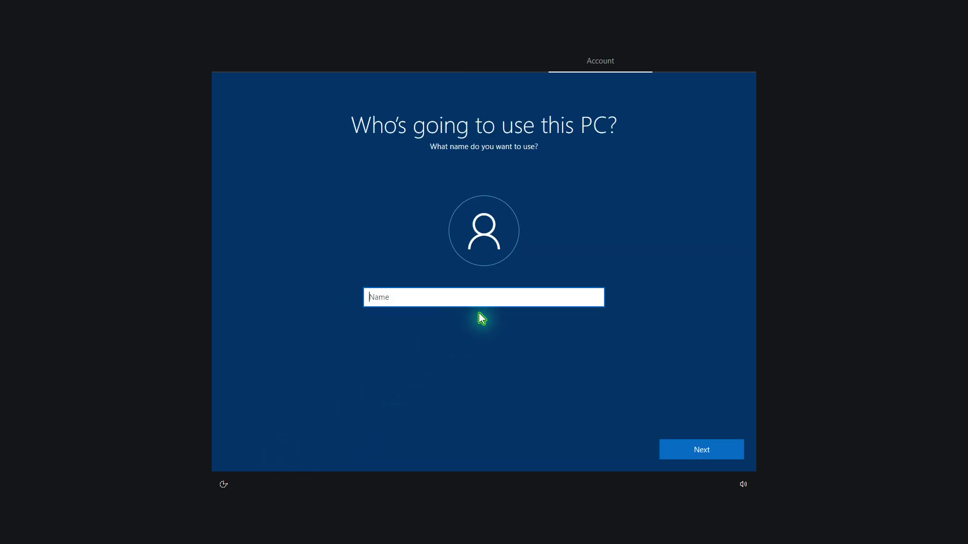
pyautogui.write('admin')
pyautogui.press('Return')
pyautogui.press('Return')
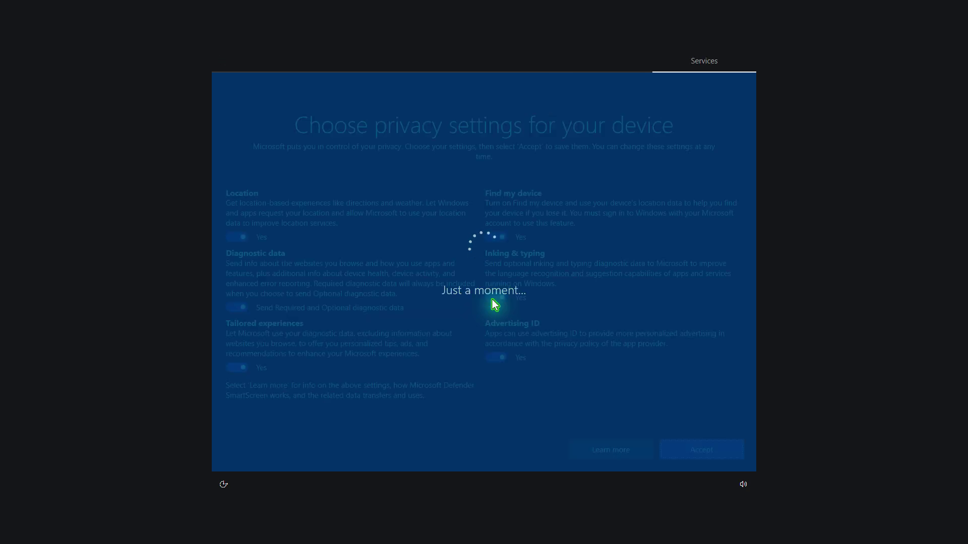
pyautogui.press('Return')
pyautogui.press('Return')
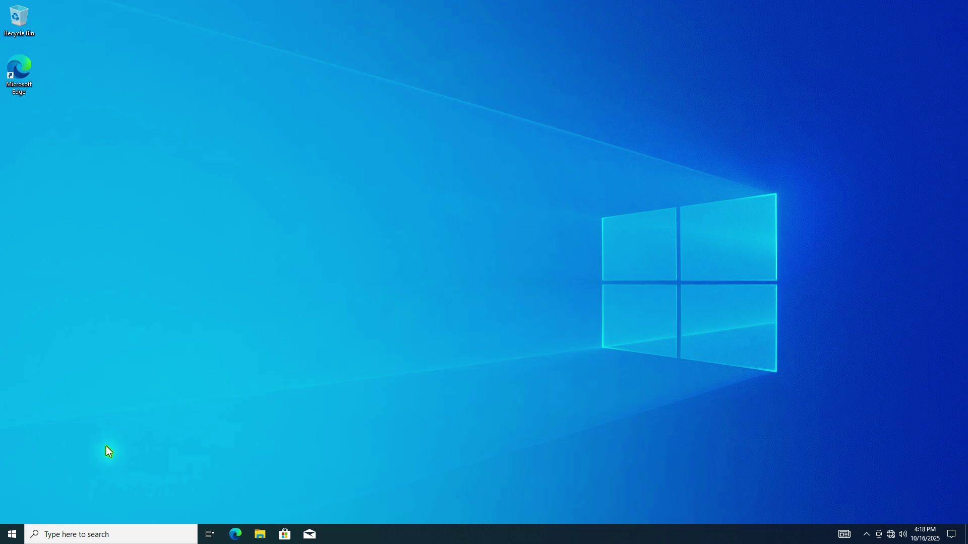
pyautogui.rightClick(11, 534)
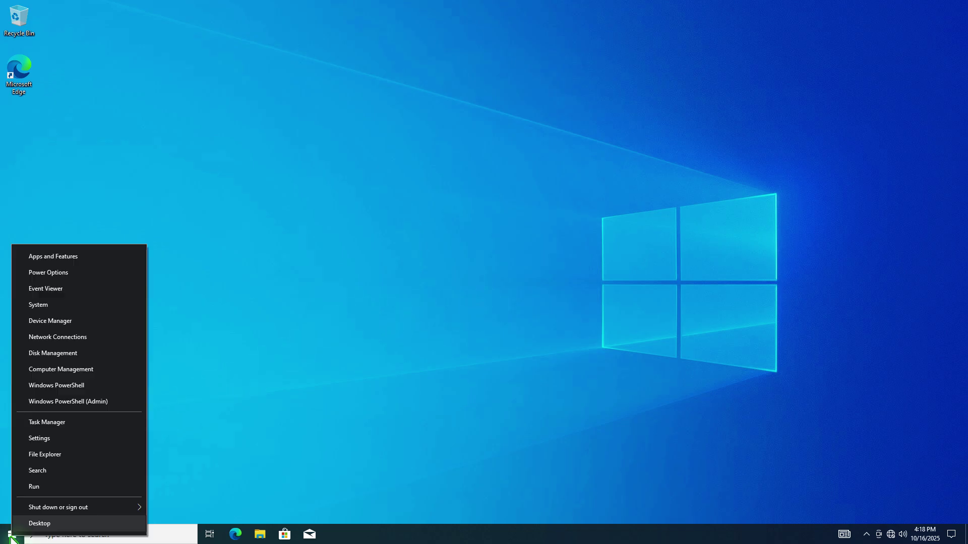
pyautogui.click(50, 306)
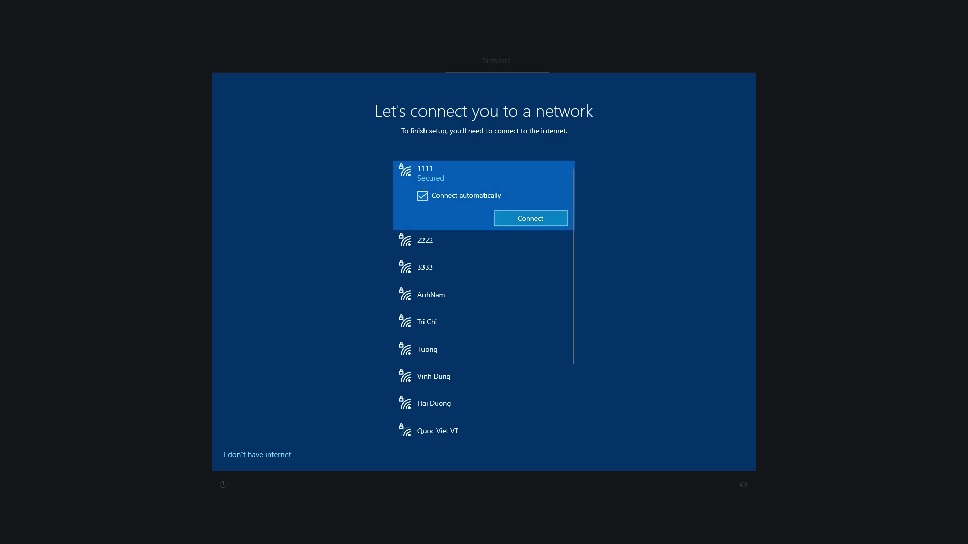
# Join the secured 1111 network with its security key and proceed to the setup-type choice
pyautogui.press('Return')
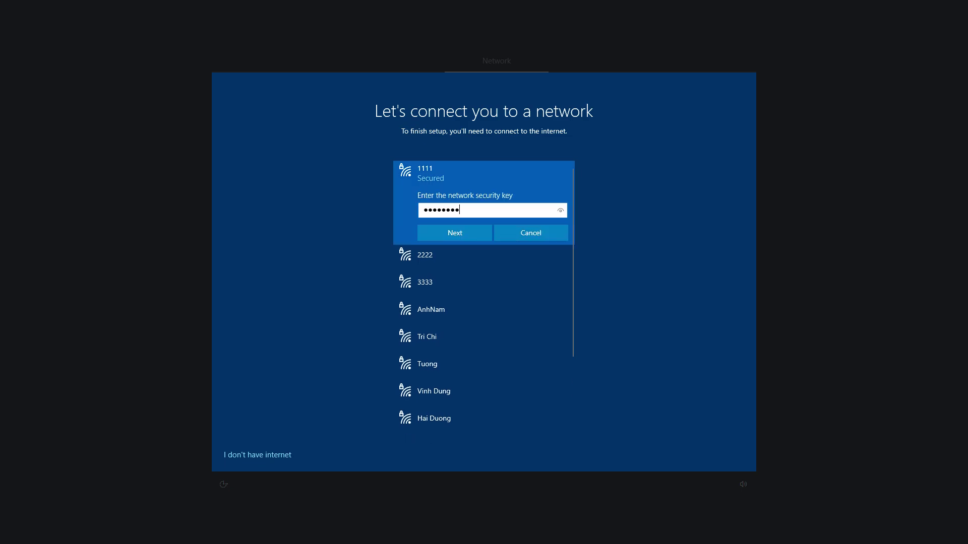
pyautogui.press('Return')
pyautogui.press('Return')
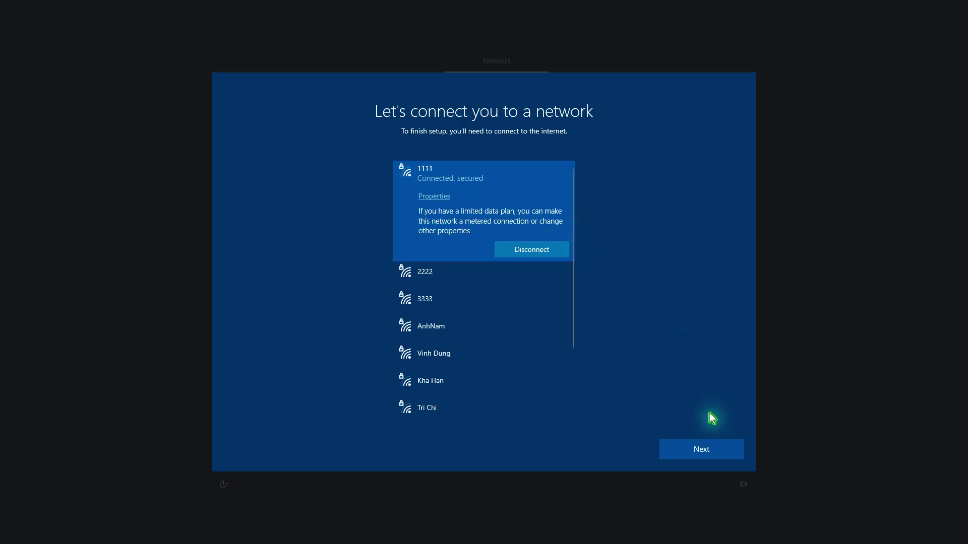
pyautogui.click(726, 452)
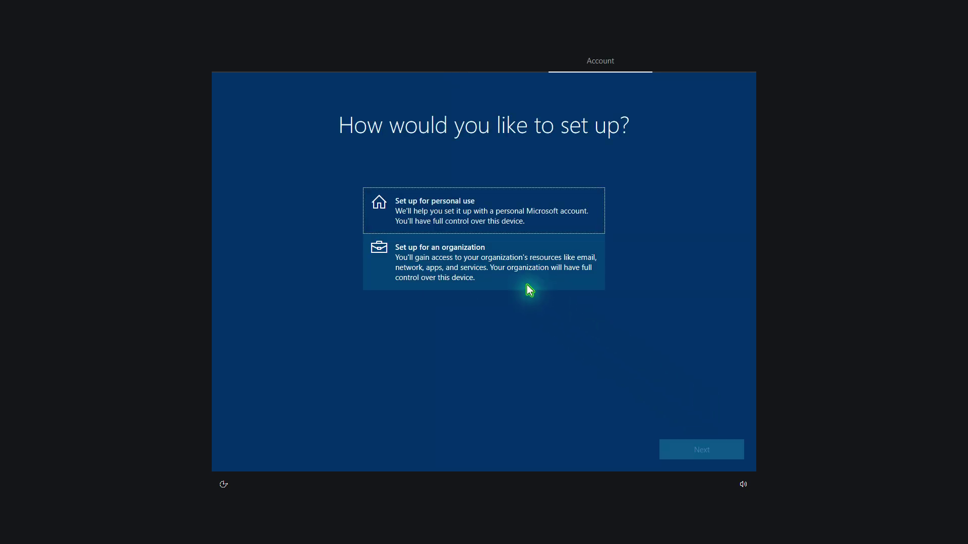
# Choose organization setup with domain join and create passwordless local account 'admin'
pyautogui.click(527, 285)
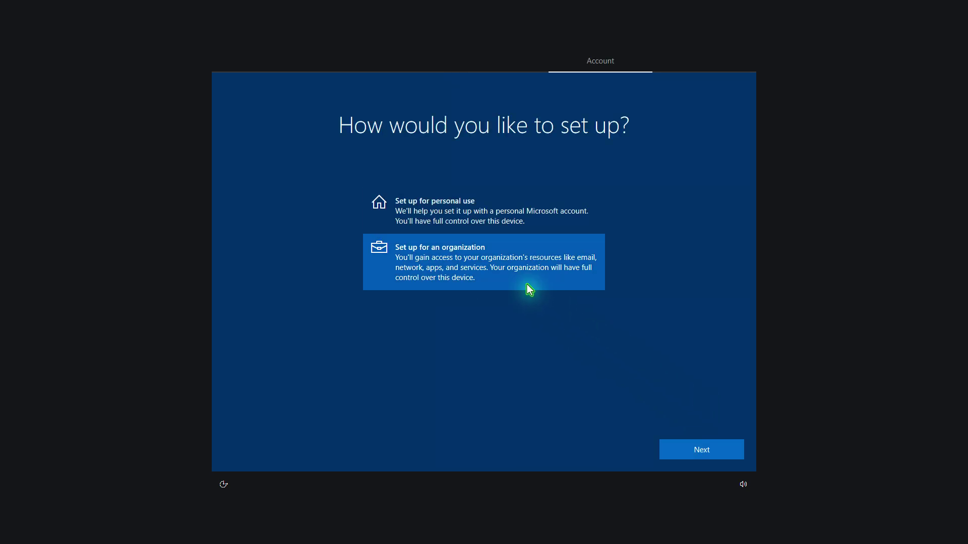
pyautogui.click(725, 452)
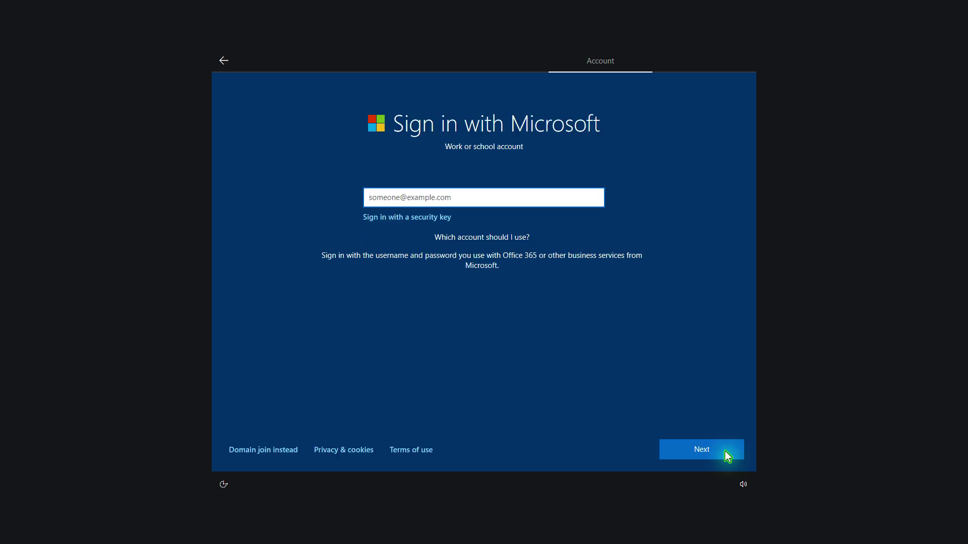
pyautogui.click(261, 451)
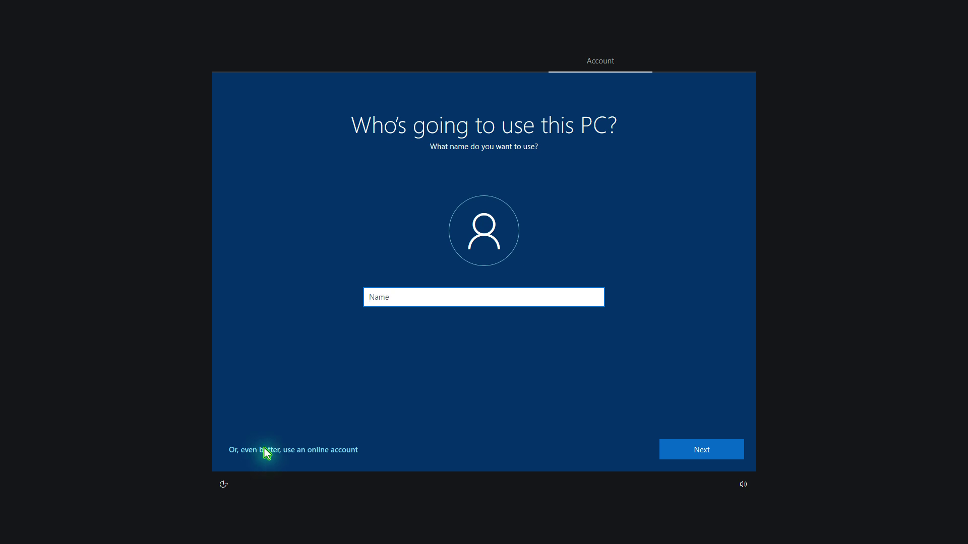
pyautogui.write('admin')
pyautogui.press('Return')
pyautogui.press('Return')
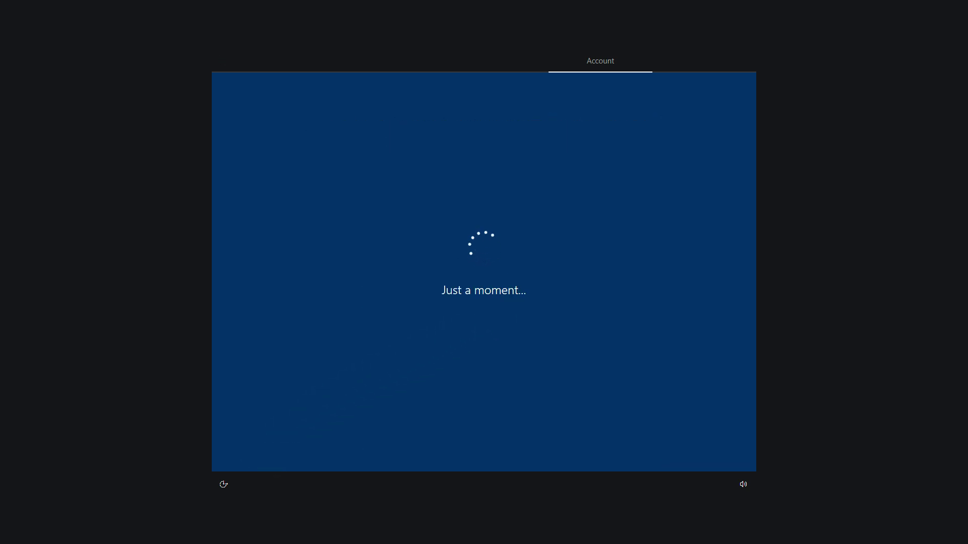
pyautogui.press('Return')
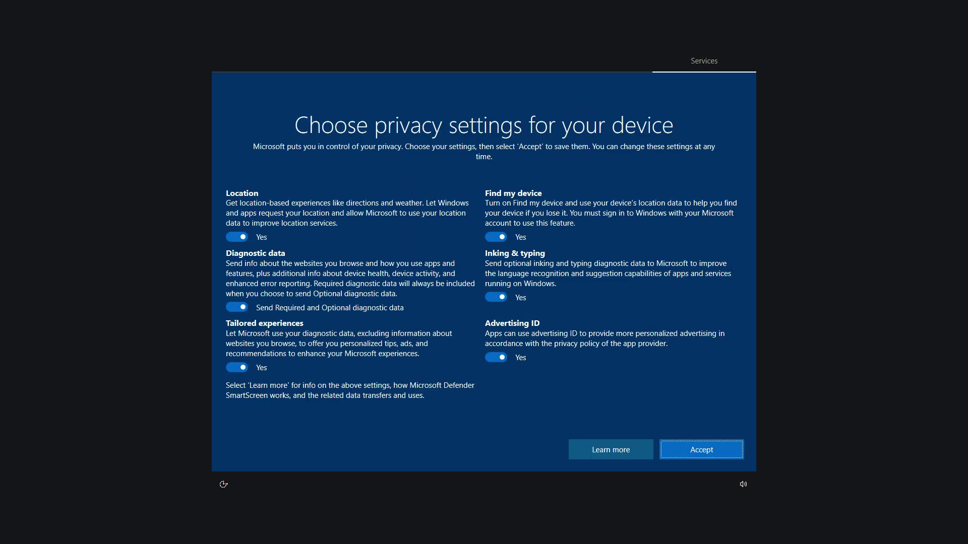
pyautogui.press('Return')
pyautogui.press('Return')
pyautogui.press('Return')
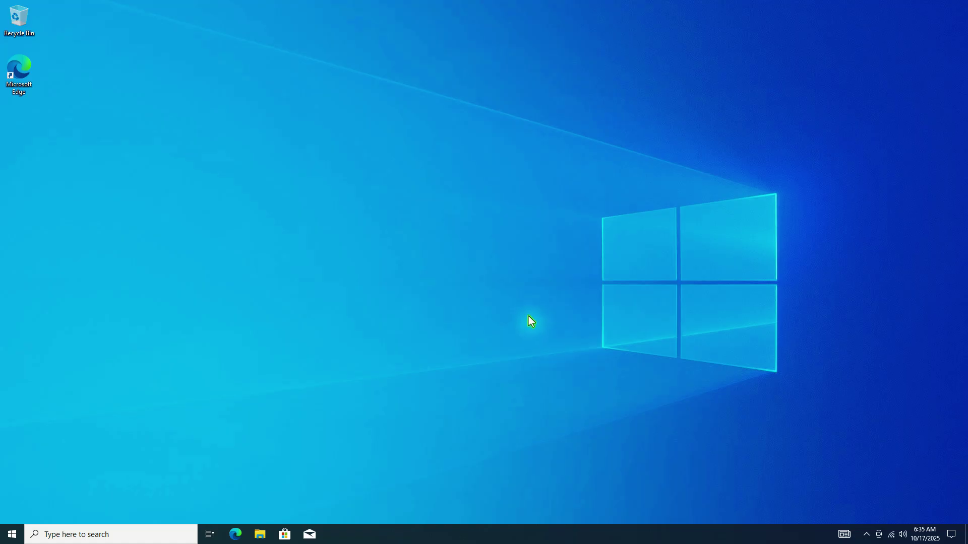
# Open Settings > About from the Start button's quick-link menu to check the edition
pyautogui.rightClick(12, 534)
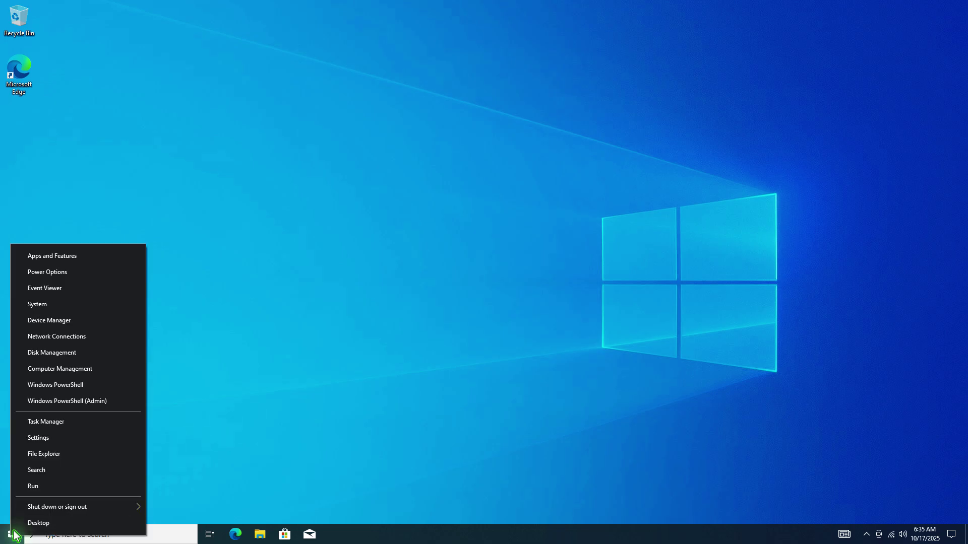
pyautogui.click(55, 304)
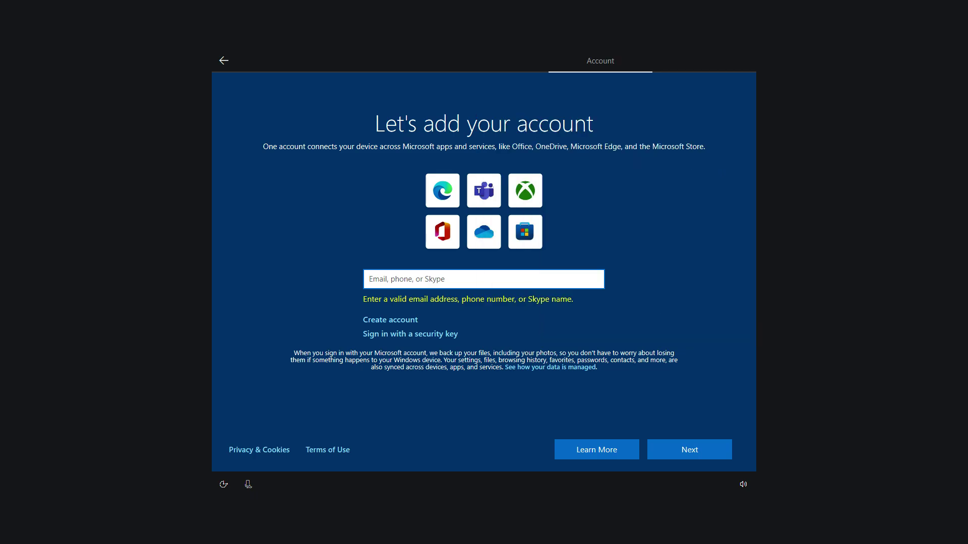
# In a Shift+F10 Command Prompt, check the version with winver, then run start ms-cxh:localonly
pyautogui.hotkey('shift', 'F10')
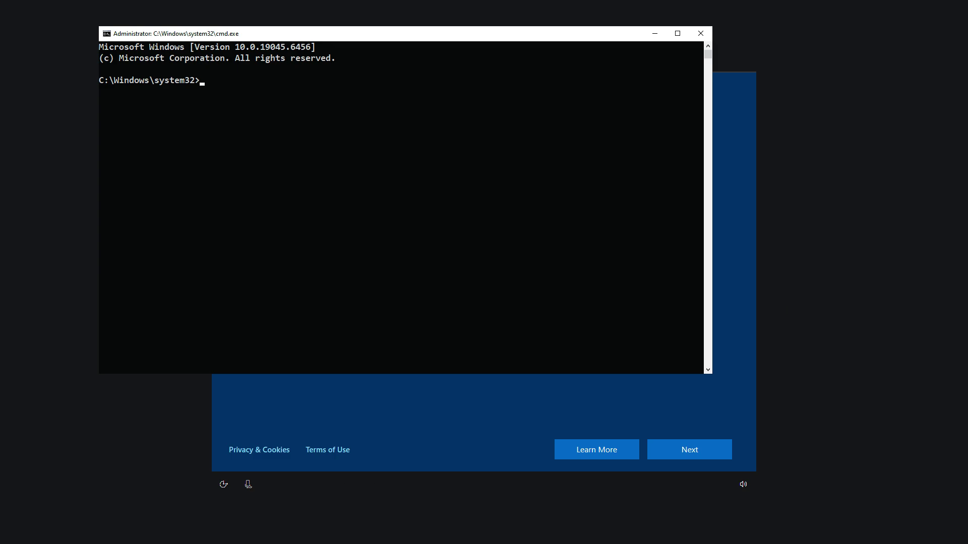
pyautogui.hotkey('alt', 'Tab')
pyautogui.hotkey('alt', 'Tab')
pyautogui.write('winver')
pyautogui.press('Return')
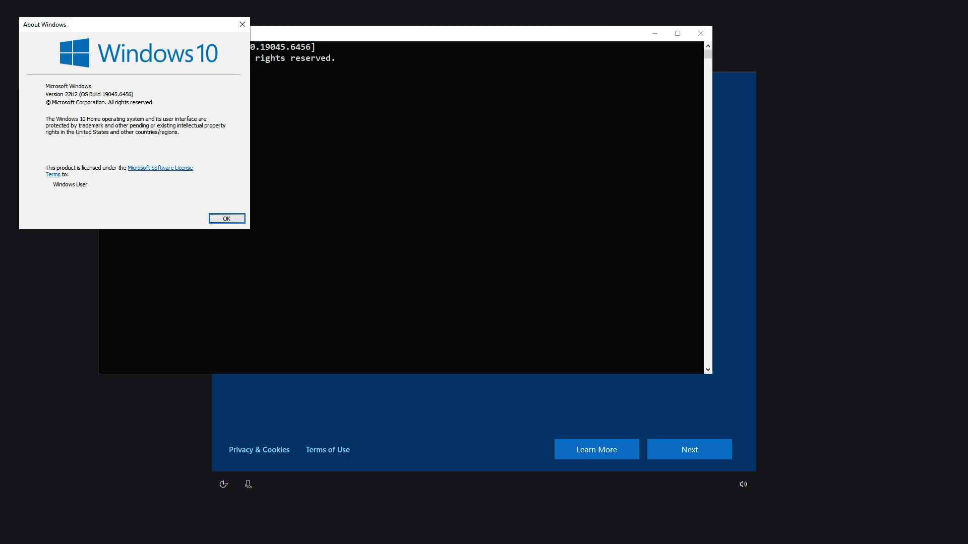
pyautogui.press('Return')
pyautogui.write('start')
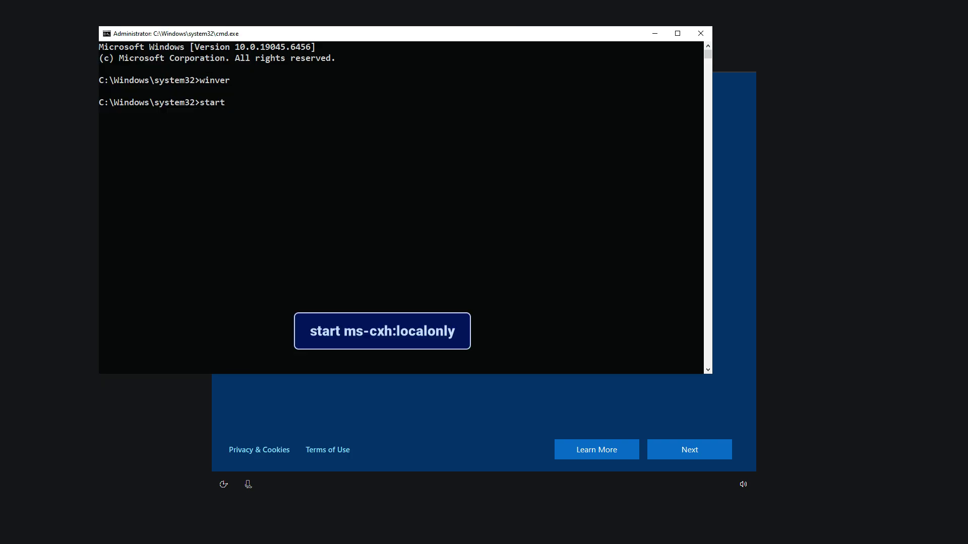
pyautogui.write(' ms-cxh:localonly')
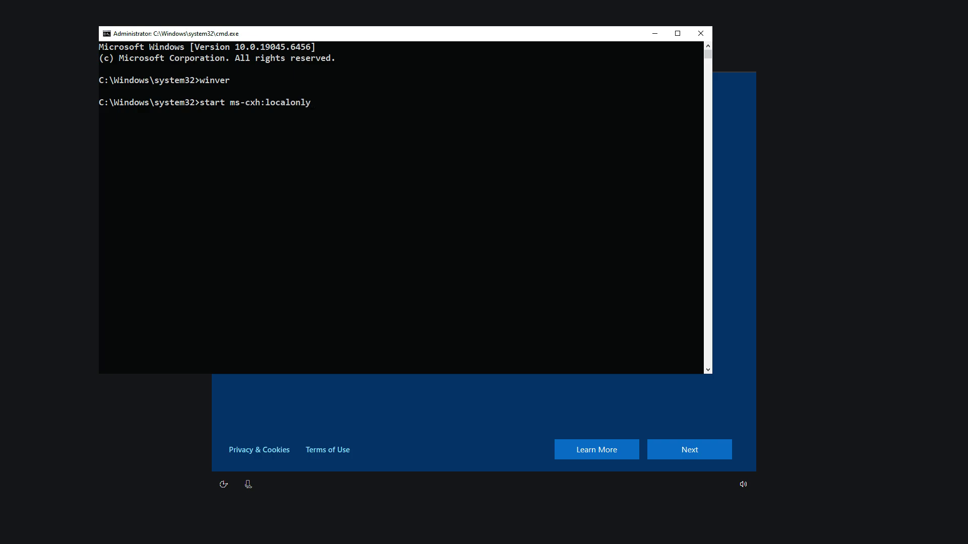
pyautogui.press('Return')
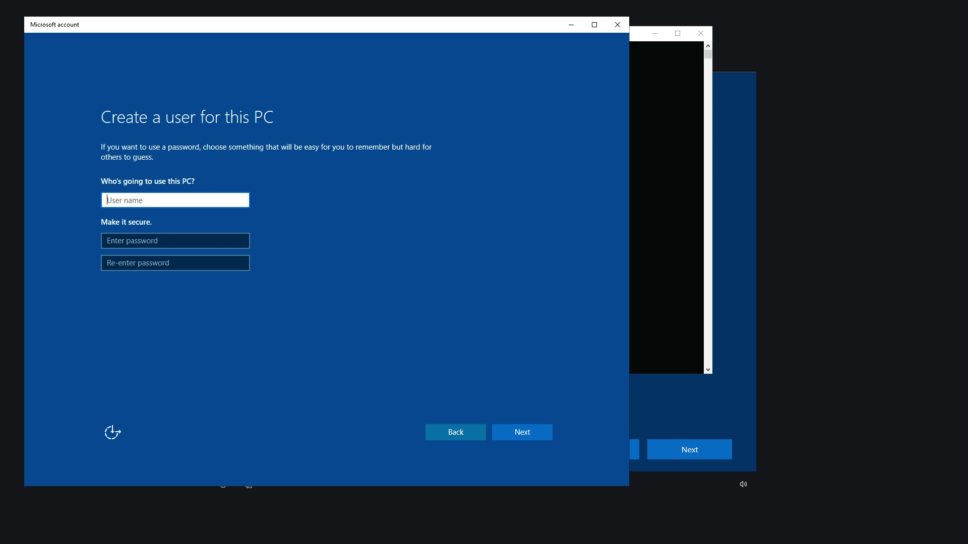
# Create the local user 'admin' with both password fields left blank
pyautogui.write('admin')
pyautogui.press('Tab')
pyautogui.press('Tab')
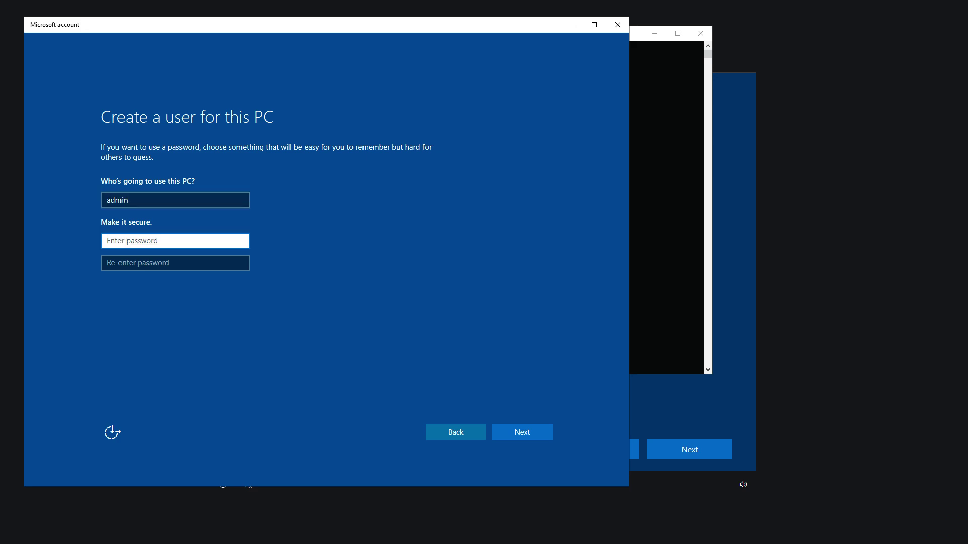
pyautogui.press('Tab')
pyautogui.press('Tab')
pyautogui.press('Tab')
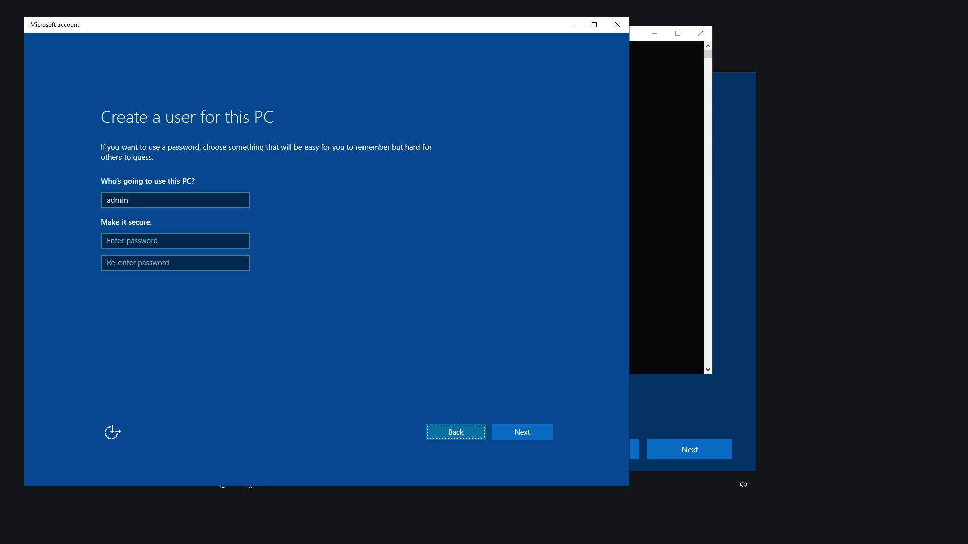
pyautogui.press('Return')
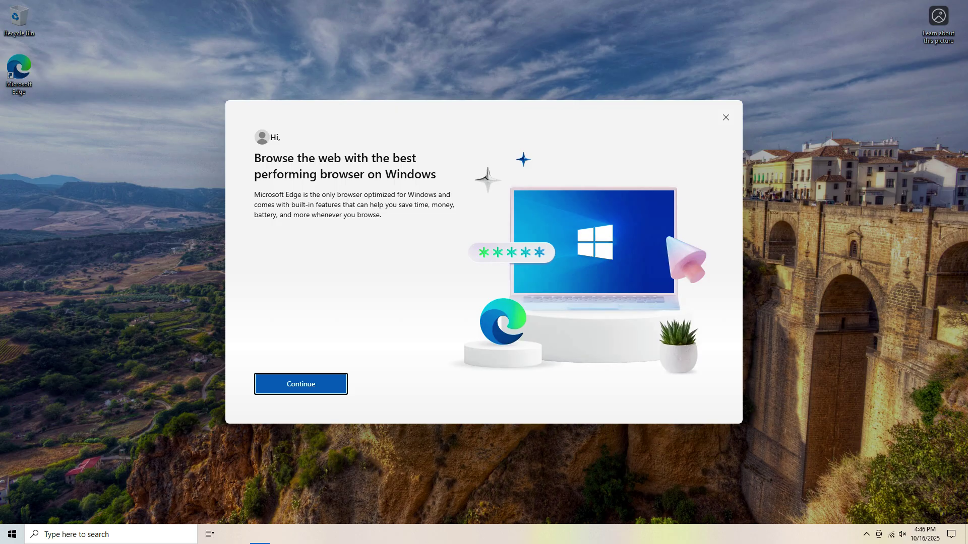
# Dismiss the Edge welcome dialog and open System > About showing Windows 10 Home 22H2
pyautogui.click(726, 118)
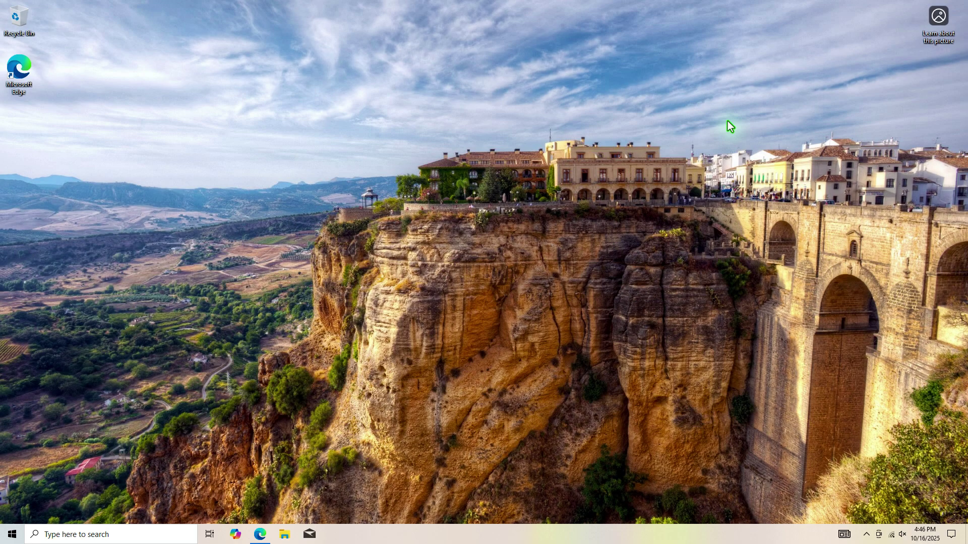
pyautogui.rightClick(11, 538)
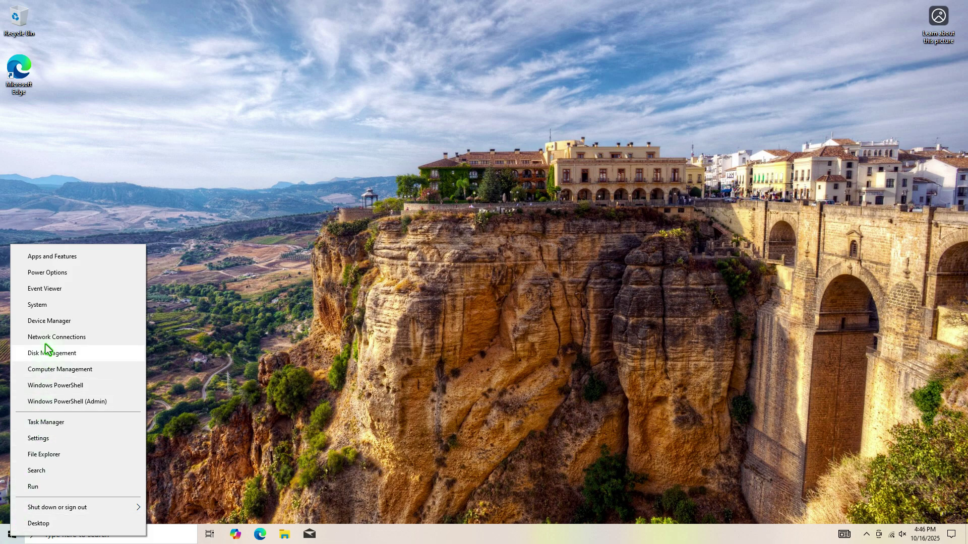
pyautogui.click(35, 305)
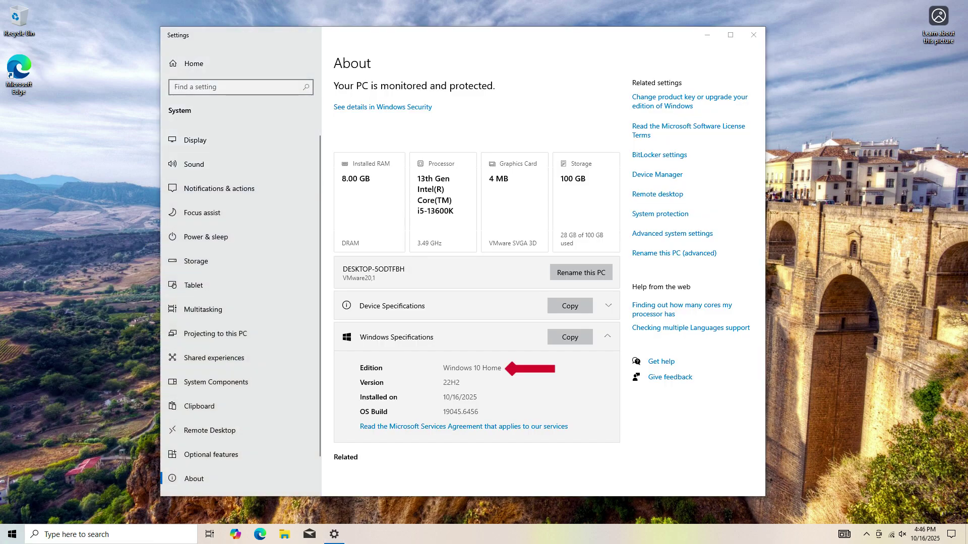
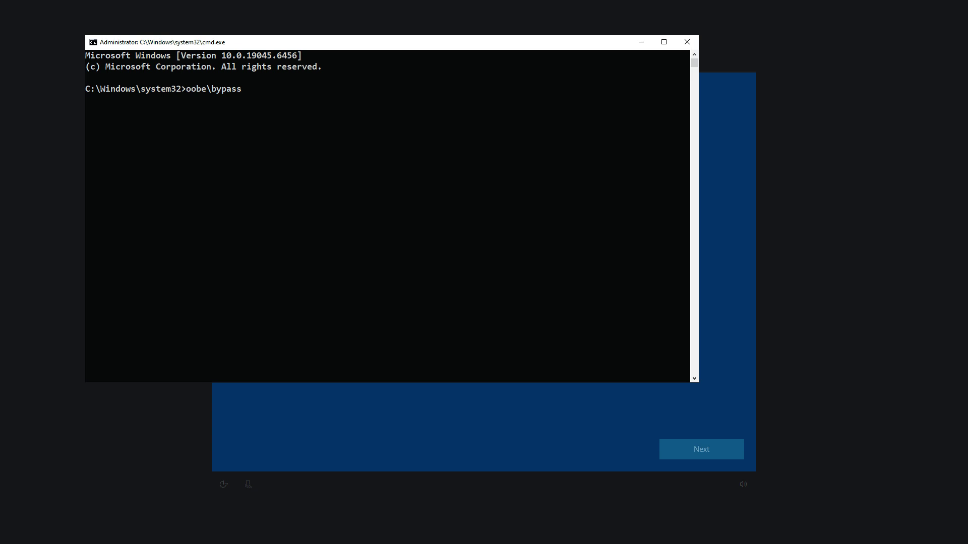
# Run oobe\bypassnro in Command Prompt so setup restarts without the network requirement
pyautogui.write('nro')
pyautogui.press('Return')
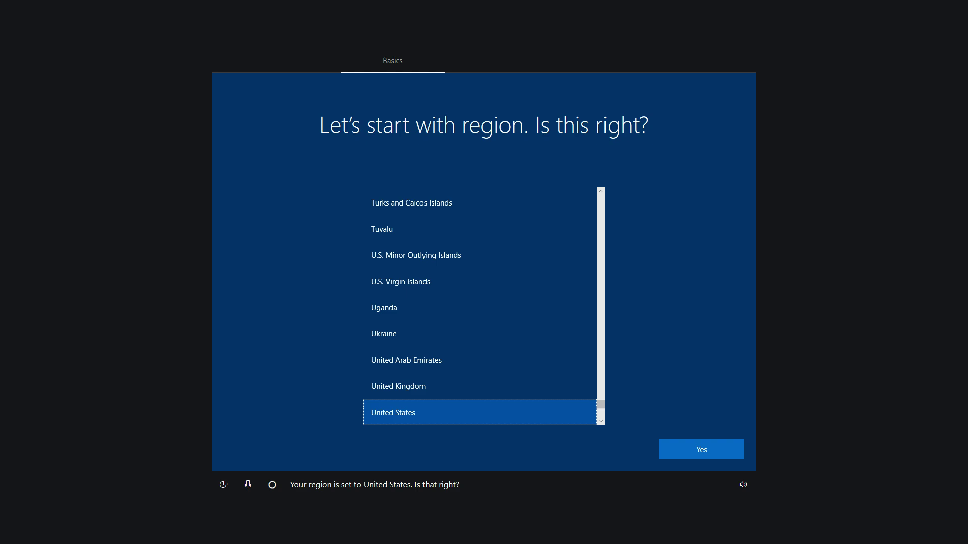
# Accept United States as the region, decline internet, and continue with limited setup
pyautogui.press('Return')
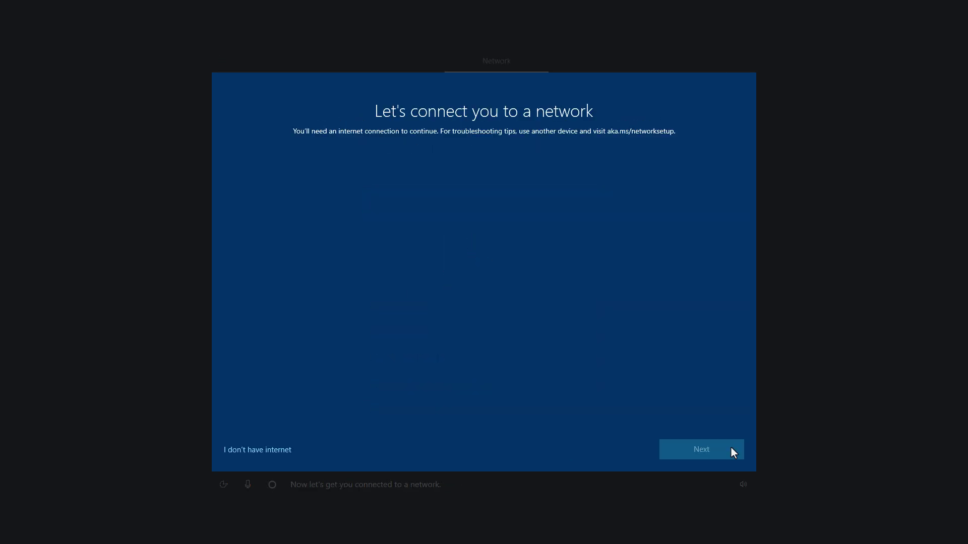
pyautogui.click(284, 448)
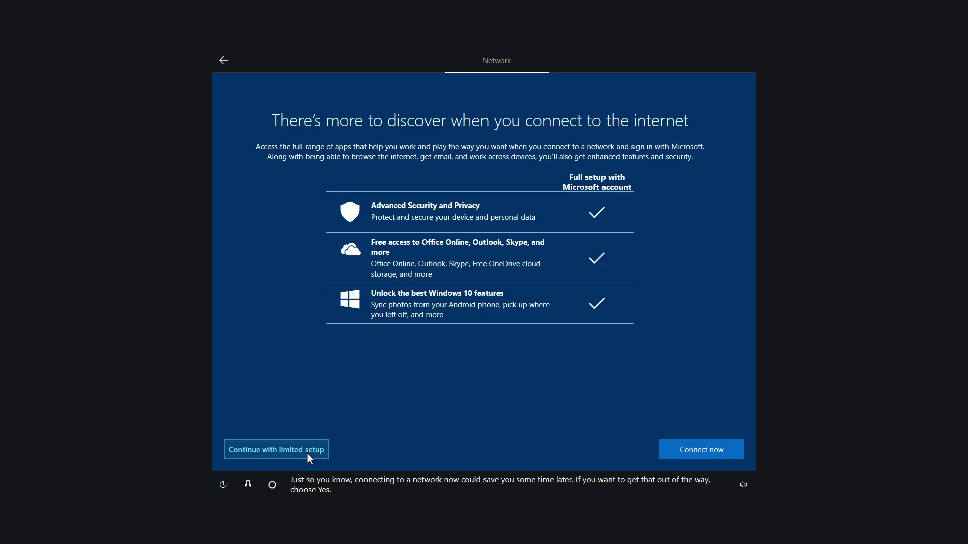
pyautogui.click(308, 455)
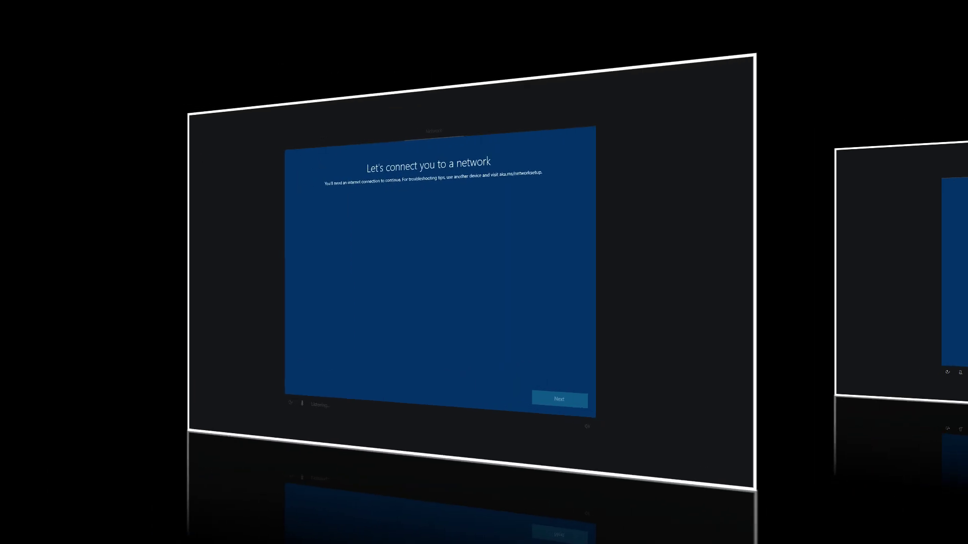
# Add the BypassNRO REG_DWORD value 1 under the OOBE key, then restart with shutdown /r /t 0
pyautogui.hotkey('shift', 'F10')
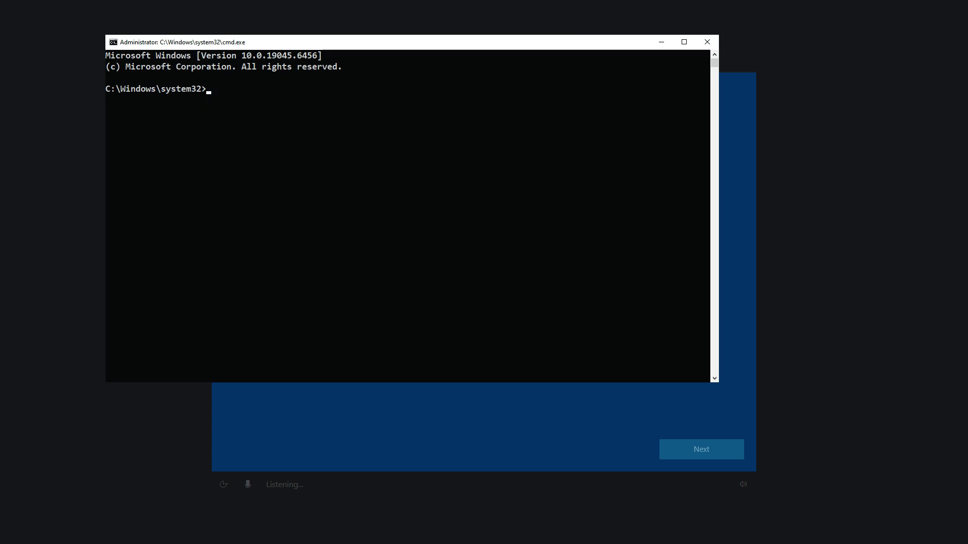
pyautogui.write('reg add HKLM\\SOFTWARE\\Microsoft\\Windows\\Current')
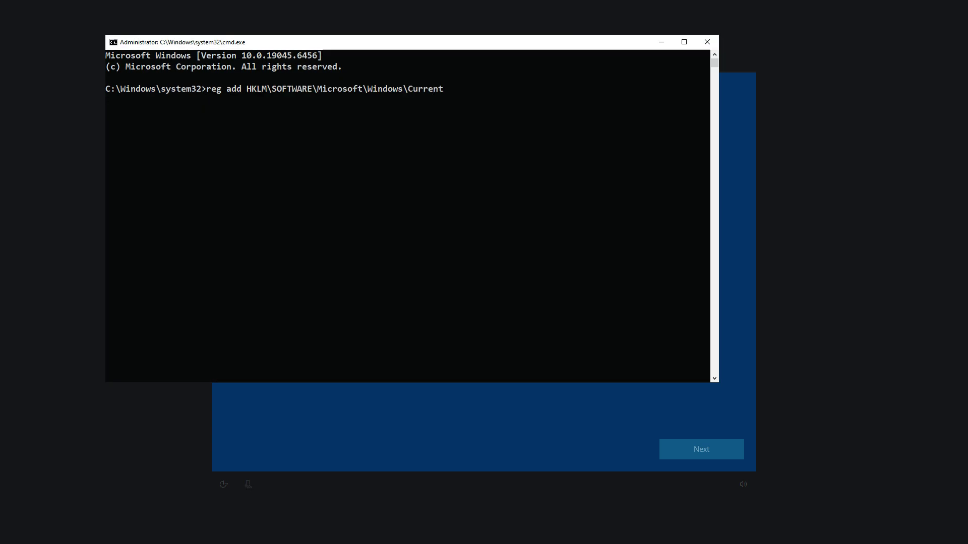
pyautogui.write('Version\\OOBE /v BypassNRO /t')
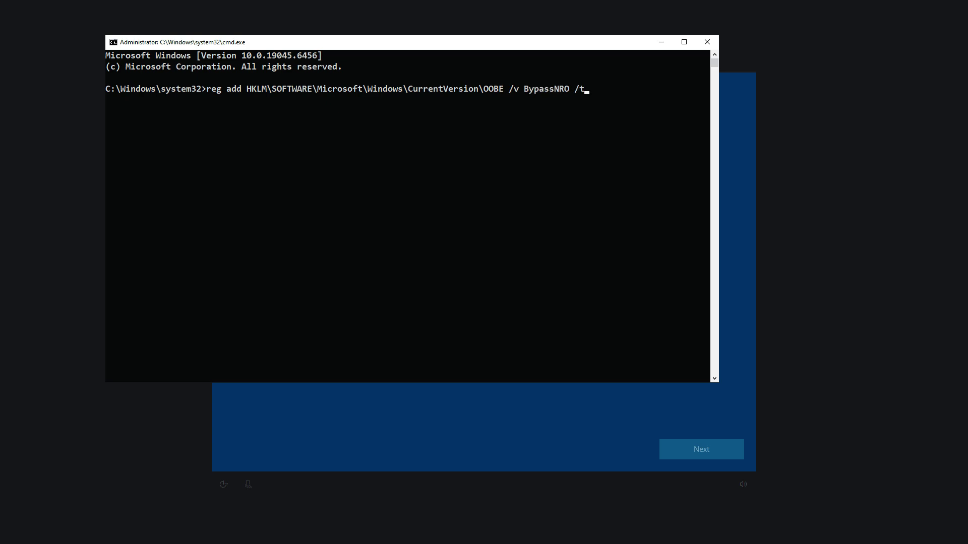
pyautogui.write(' REG_DWORD /d 1 /f')
pyautogui.press('Return')
pyautogui.write('shutdow')
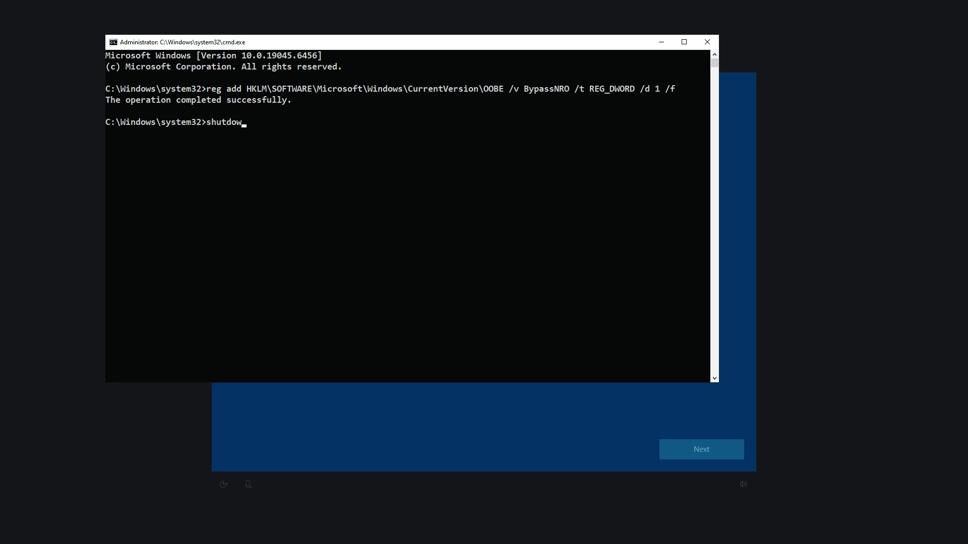
pyautogui.write('n /r /t 0')
pyautogui.press('Return')
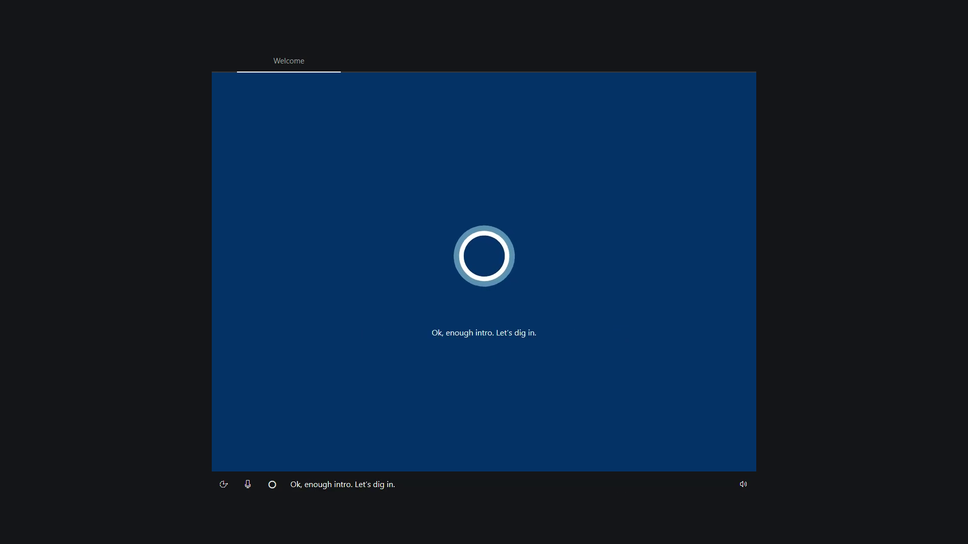
# Accept the United States region and keyboard layout, then continue with limited offline setup
pyautogui.press('Return')
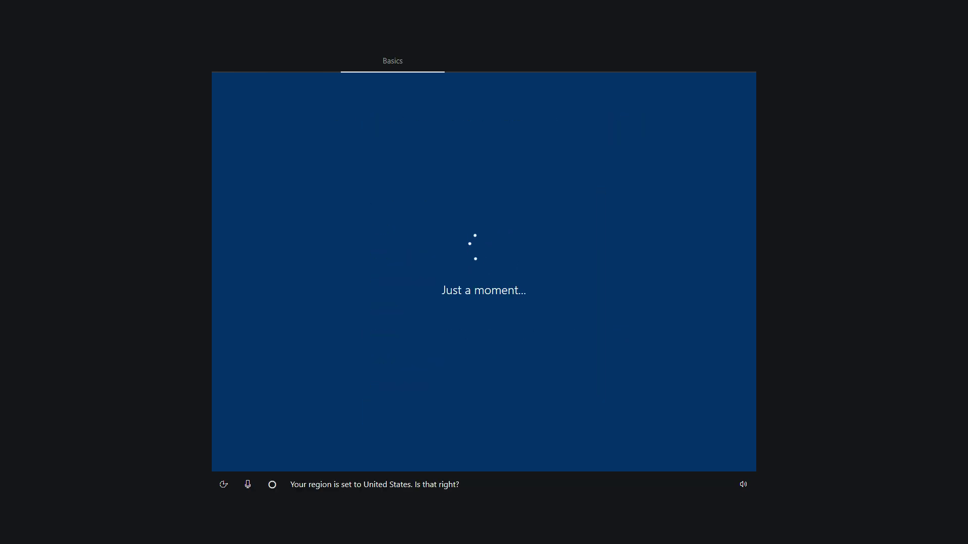
pyautogui.press('Return')
pyautogui.press('Return')
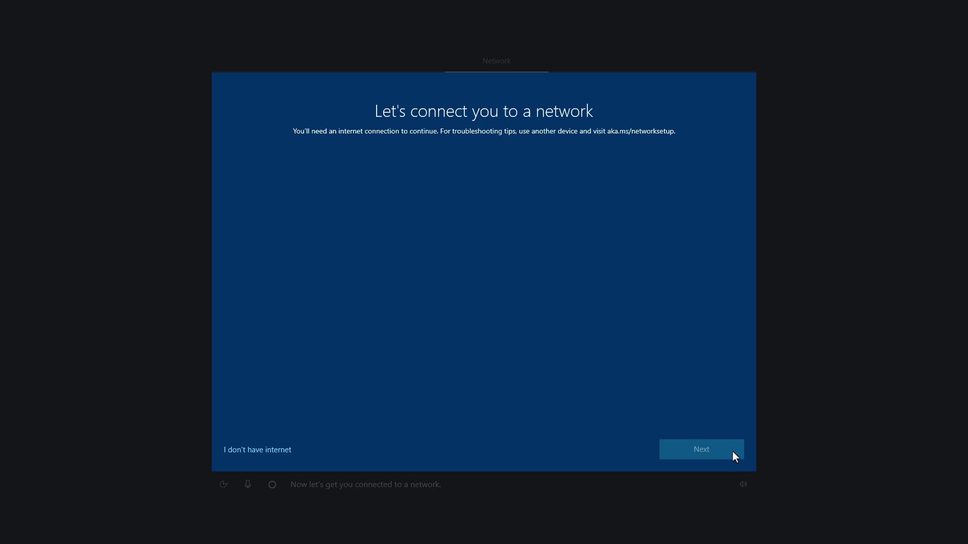
pyautogui.click(288, 454)
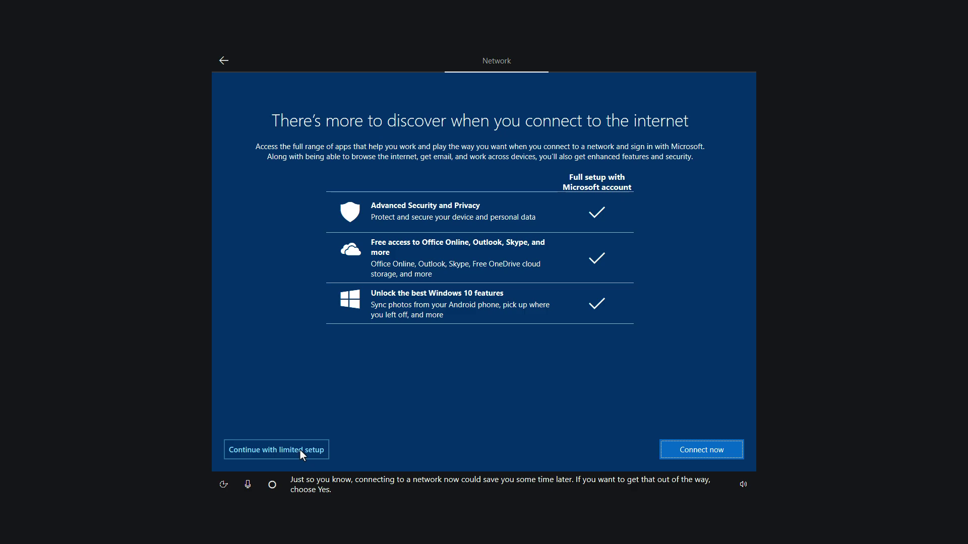
pyautogui.click(301, 450)
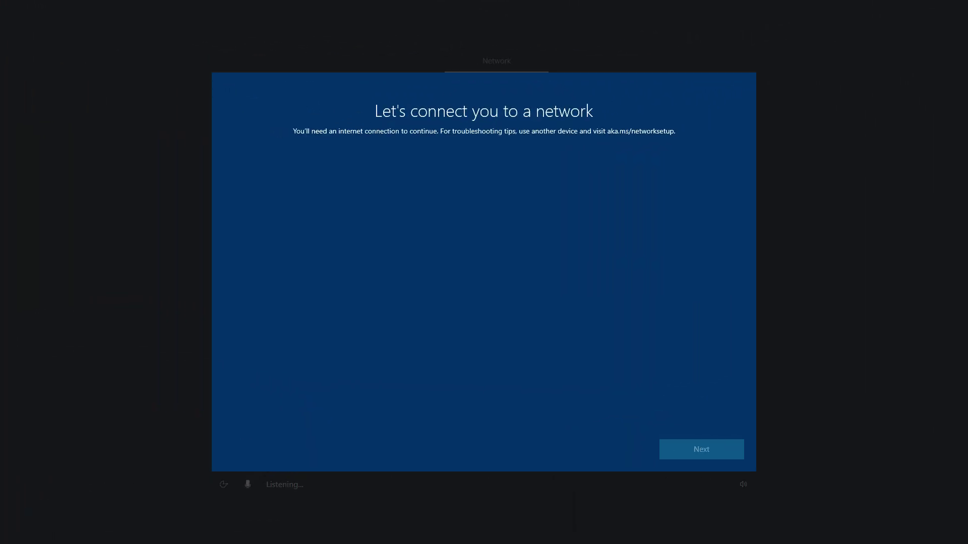
# Open an administrator Command Prompt over setup and enter the net user command
pyautogui.hotkey('shift', 'F10')
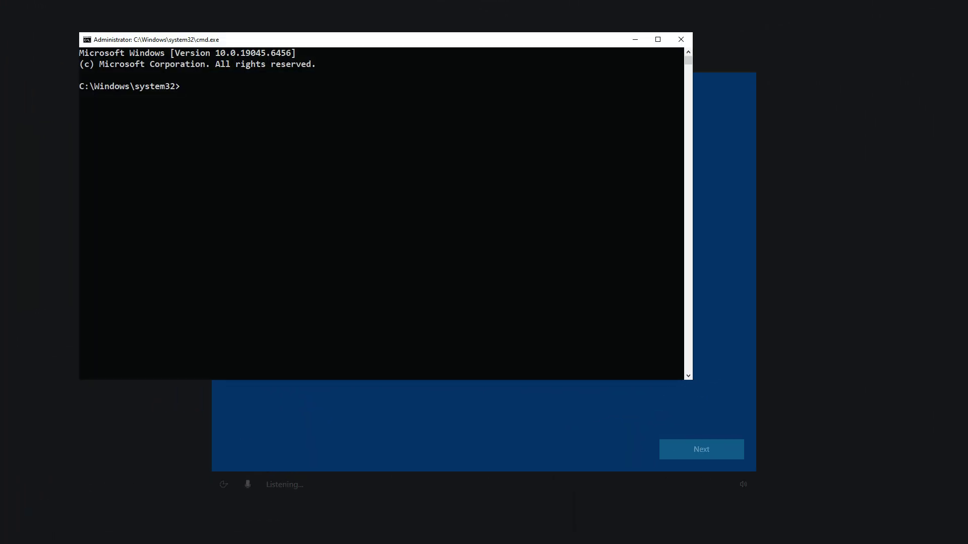
pyautogui.write('net user')
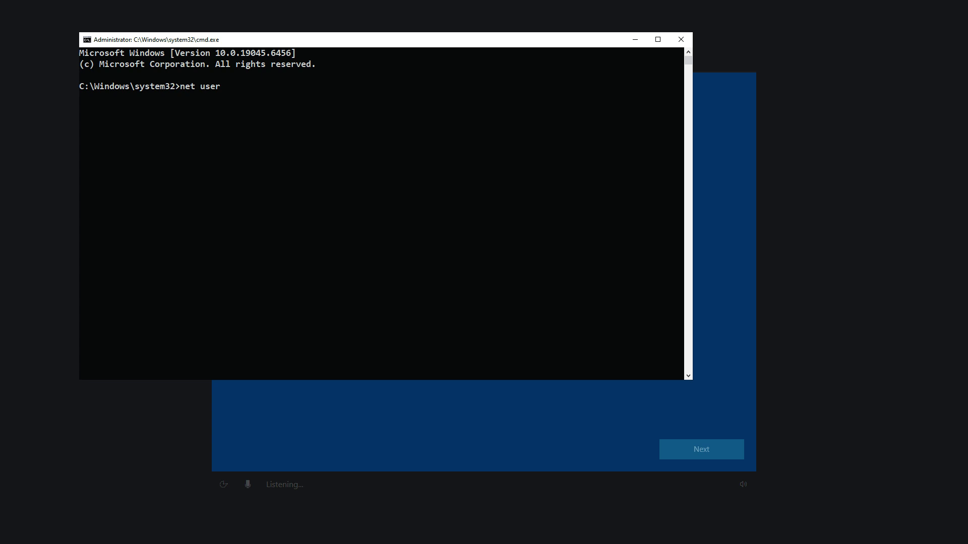
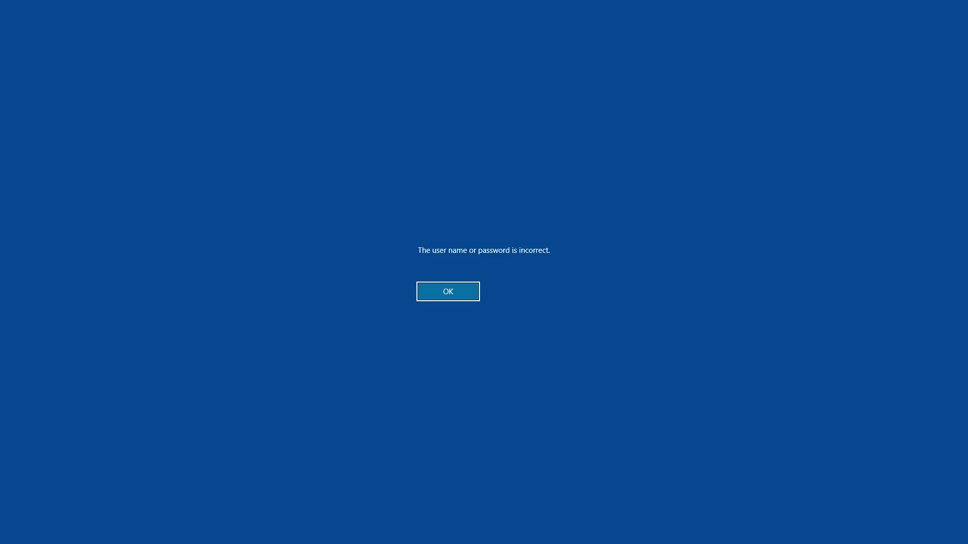
# Dismiss the incorrect password message and sign in with the tv2 account tile
pyautogui.press('Return')
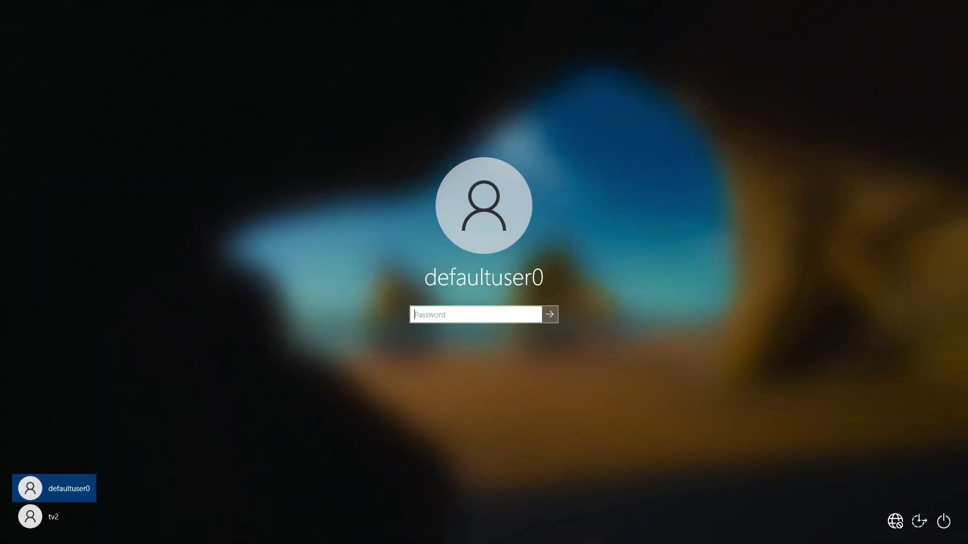
pyautogui.click(60, 514)
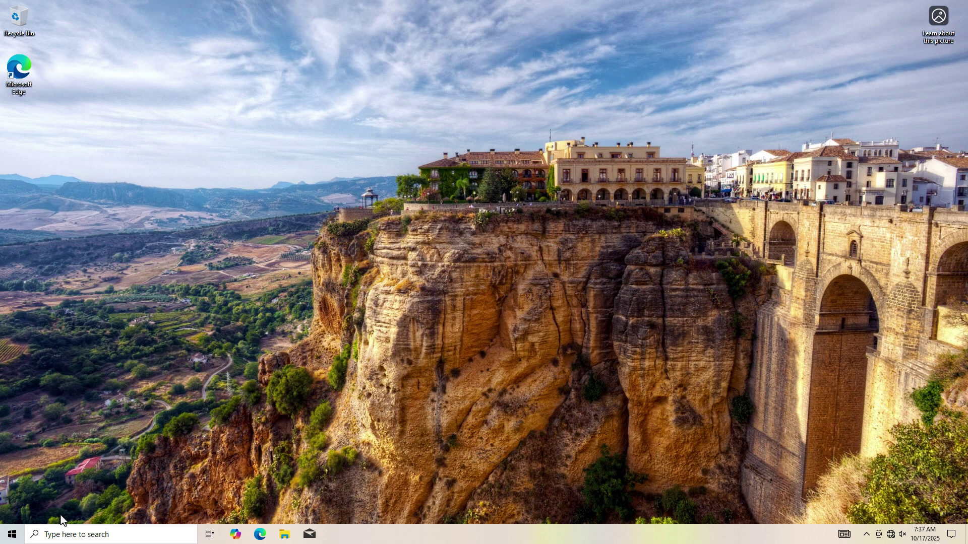
# Restart Windows from the Start button's 'Shut down or sign out' menu, then reopen that menu
pyautogui.rightClick(12, 534)
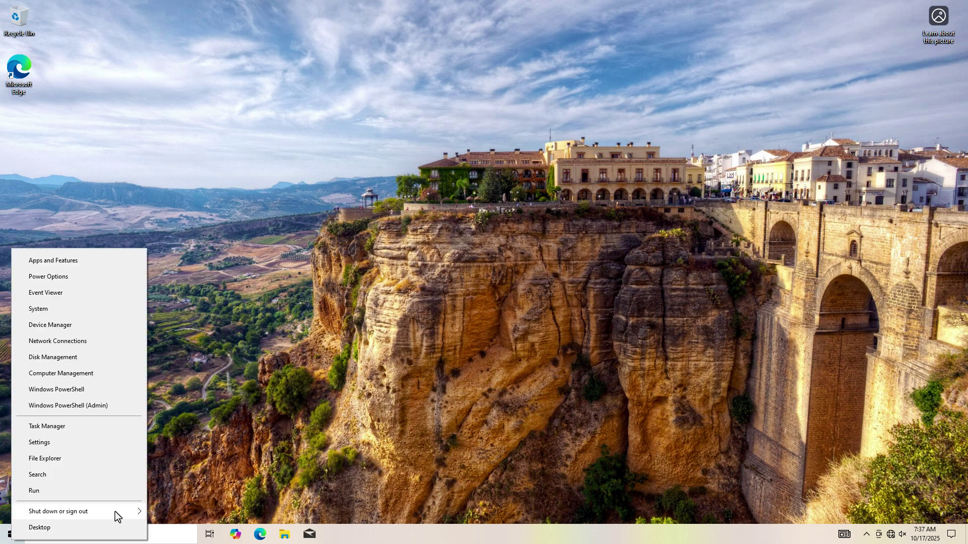
pyautogui.moveTo(116, 512)
pyautogui.click(200, 508)
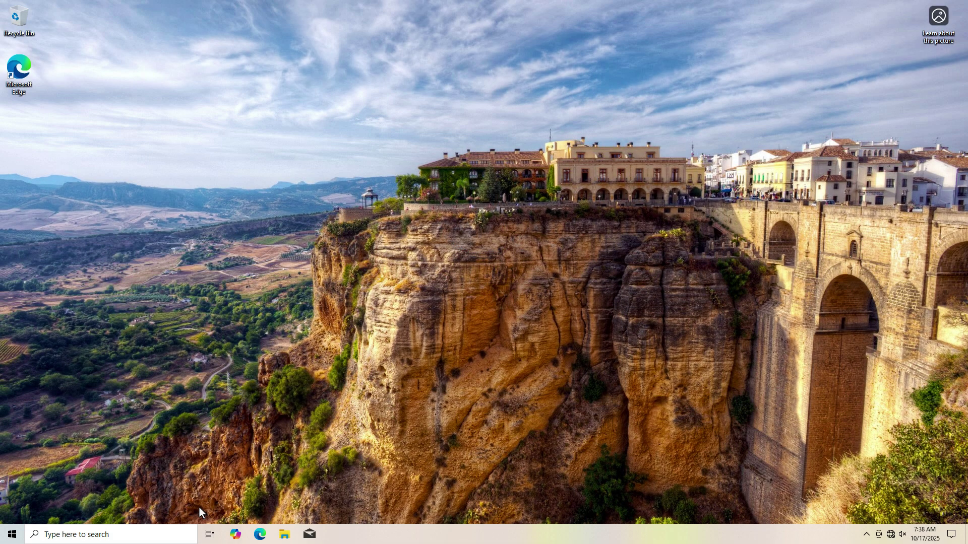
pyautogui.rightClick(12, 535)
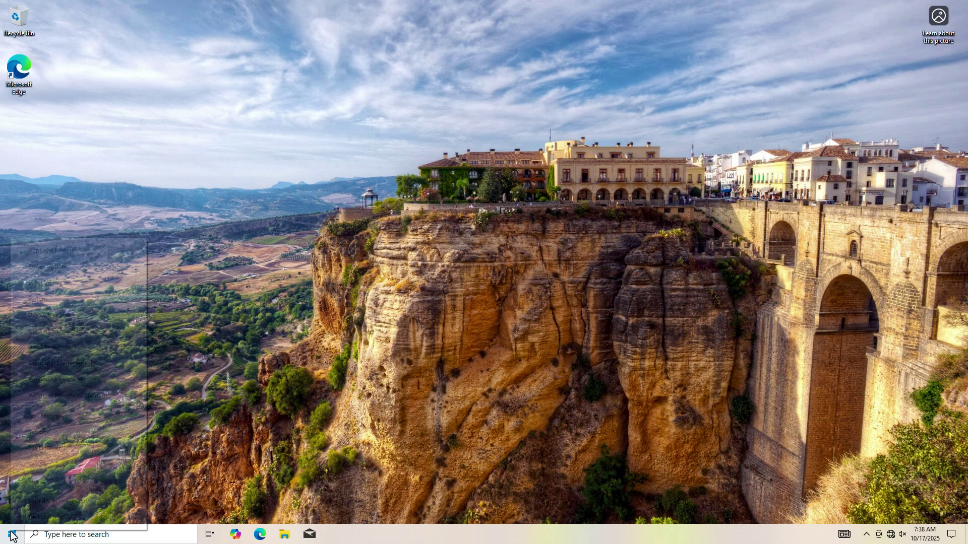
# Sign out of tv2, clear the lock screen, and sign back in as tv2
pyautogui.moveTo(93, 501)
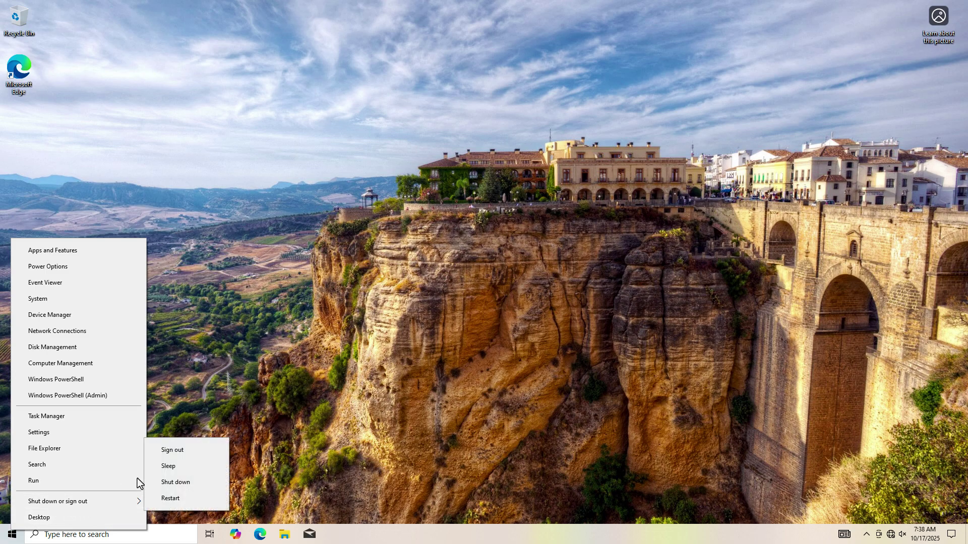
pyautogui.click(194, 451)
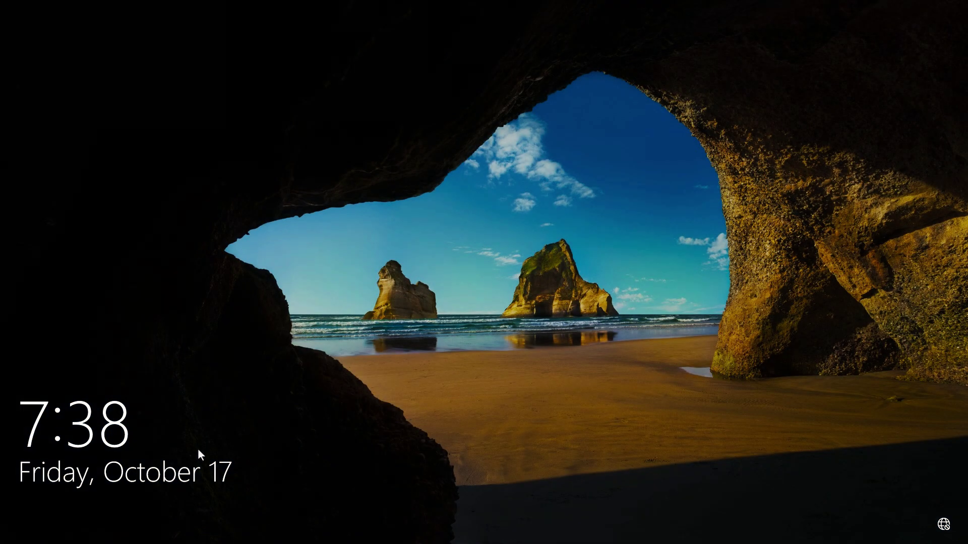
pyautogui.click(679, 363)
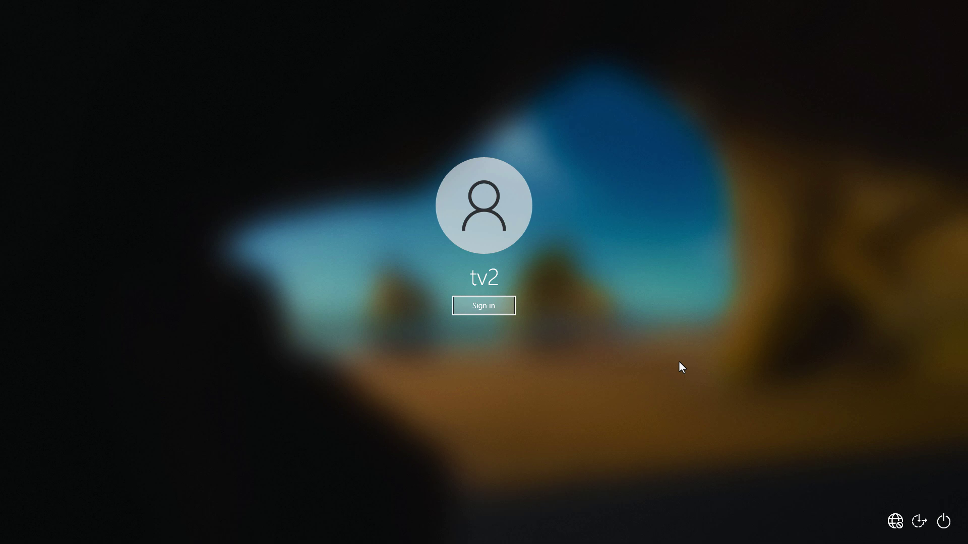
pyautogui.click(506, 312)
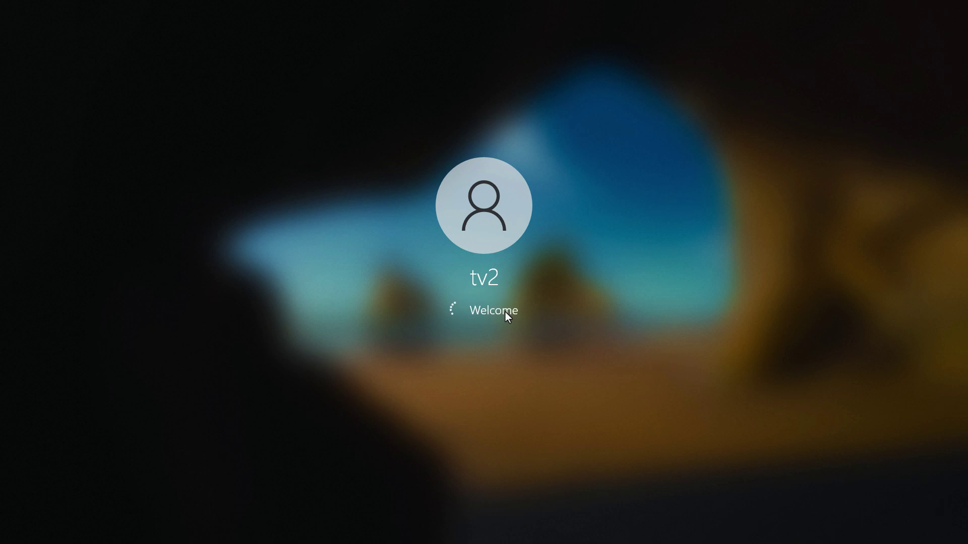